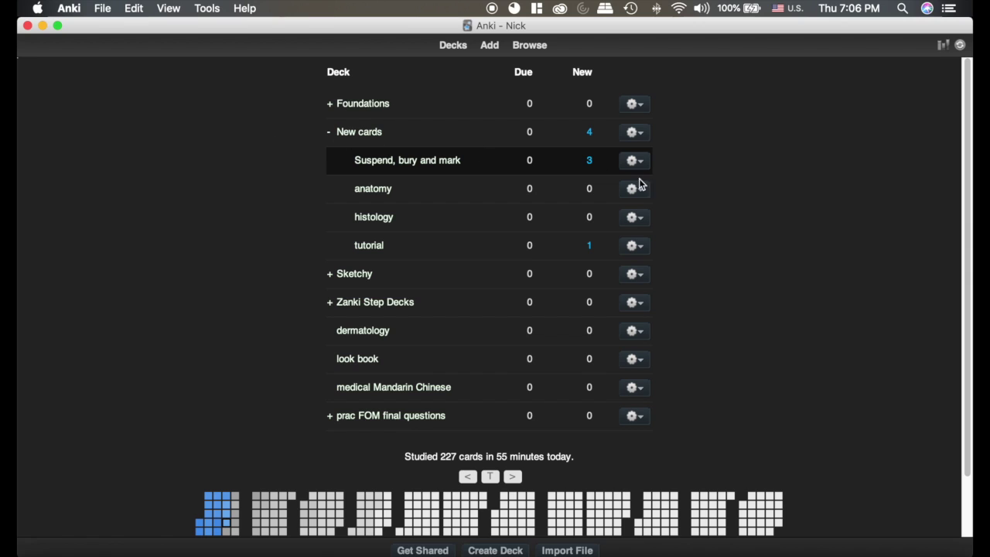
Open the New cards deck's options and compare the Chinese, Look book, New only once, New twice and AnKing option groups
{"action": "left_click", "coordinate": [636, 133]}
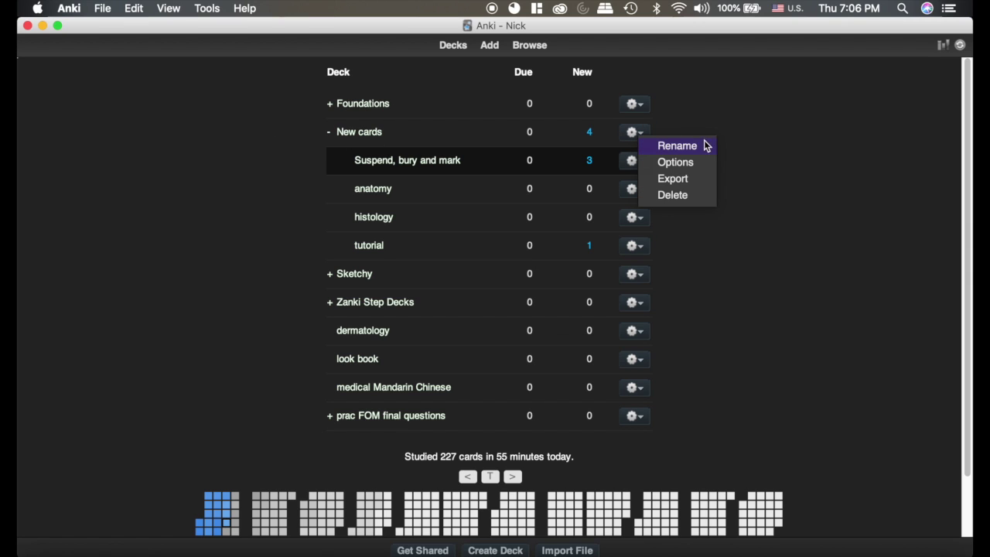
{"action": "left_click", "coordinate": [694, 164]}
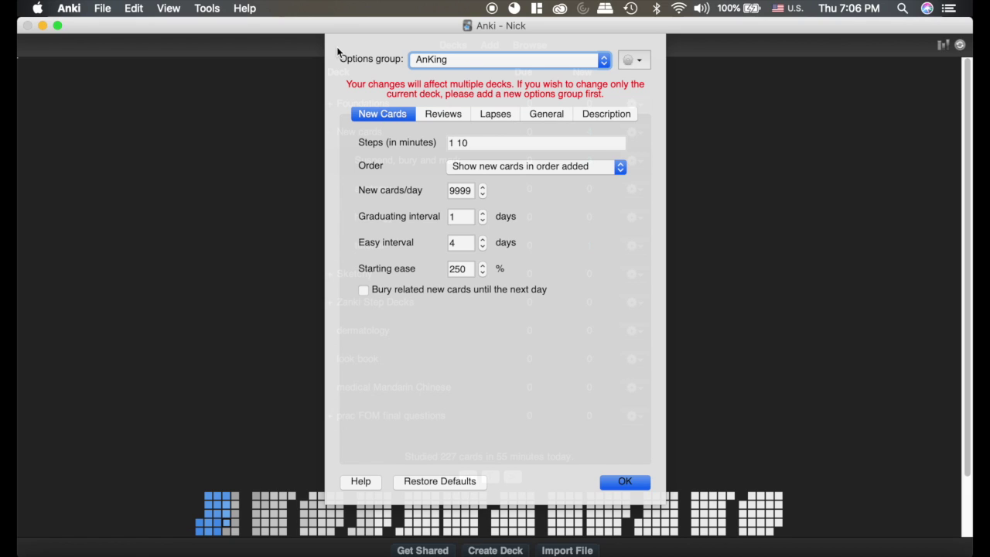
{"action": "left_click", "coordinate": [554, 58]}
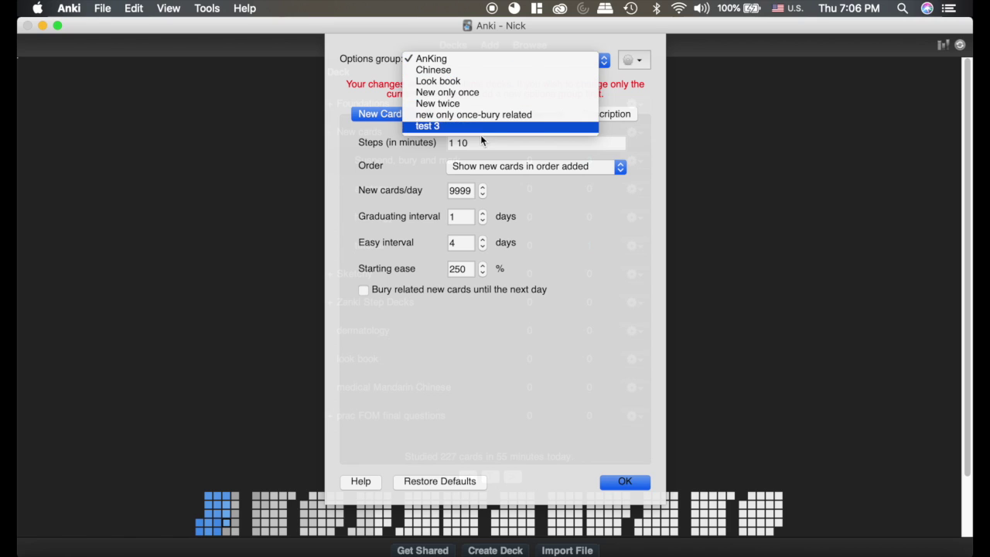
{"action": "left_click", "coordinate": [473, 70]}
{"action": "left_click", "coordinate": [494, 60]}
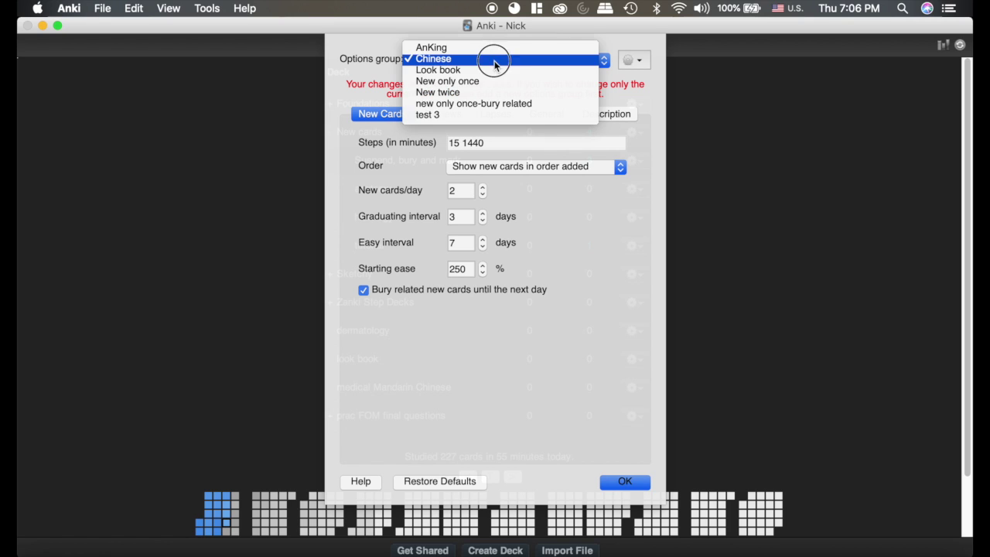
{"action": "left_click", "coordinate": [470, 70]}
{"action": "left_click", "coordinate": [508, 63]}
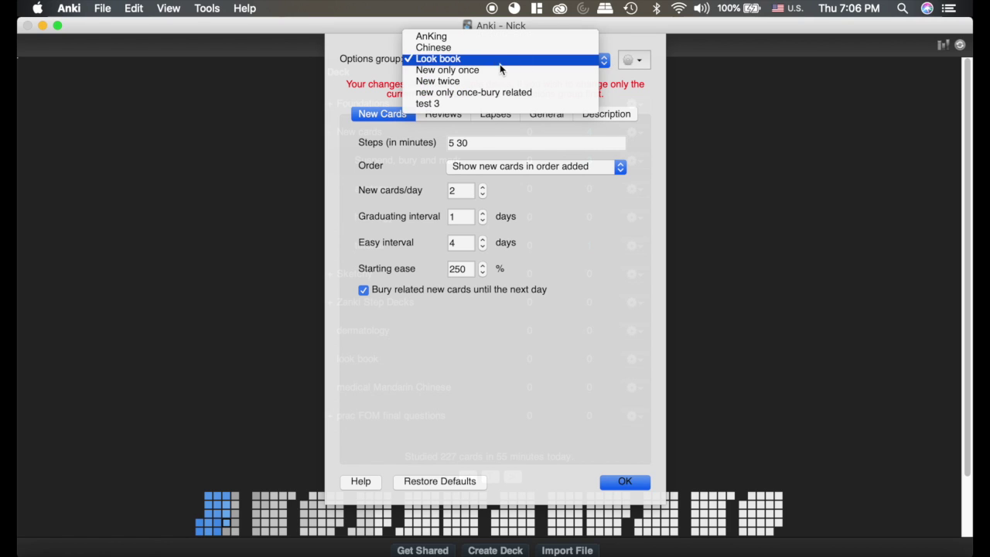
{"action": "left_click", "coordinate": [501, 70]}
{"action": "left_click", "coordinate": [508, 62]}
{"action": "left_click", "coordinate": [488, 71]}
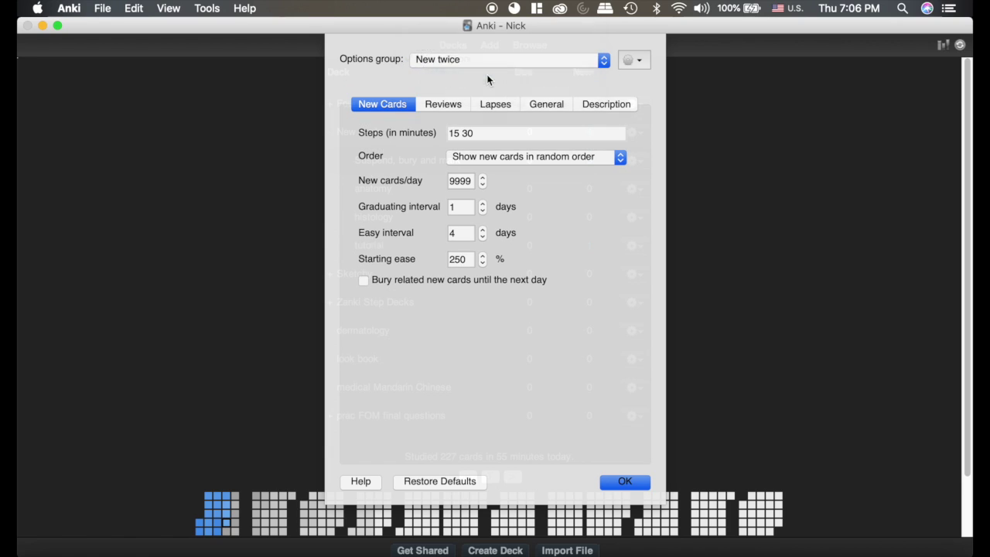
{"action": "left_click", "coordinate": [517, 60]}
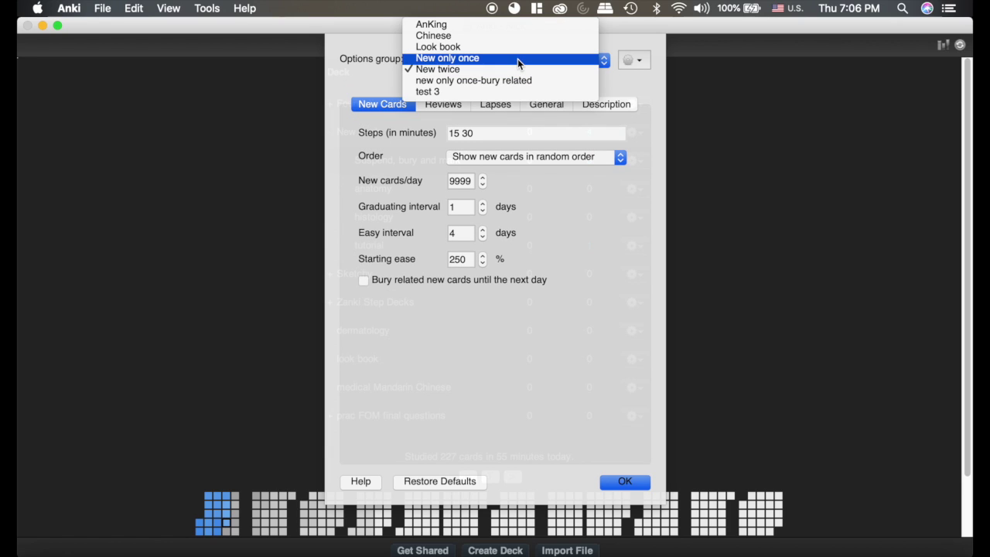
{"action": "left_click", "coordinate": [480, 26]}
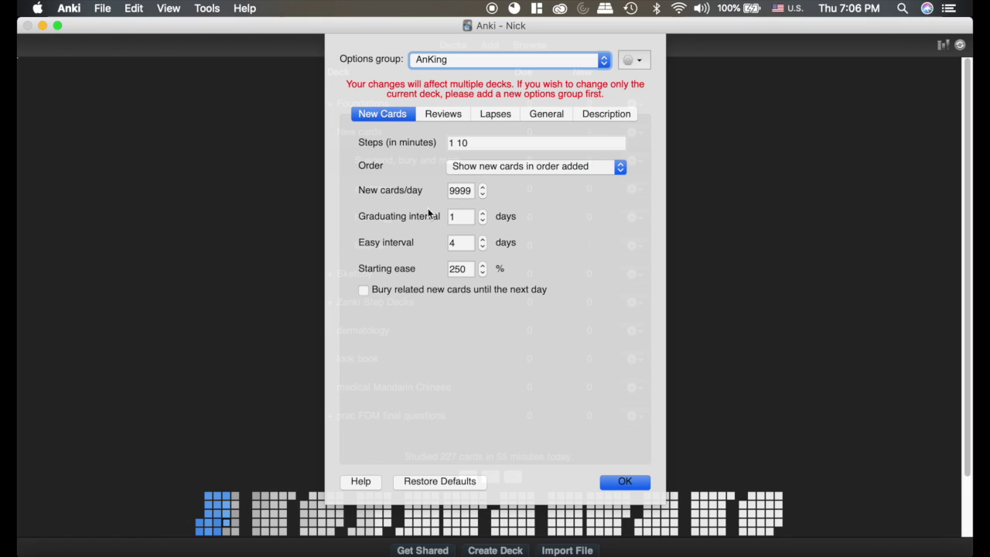
{"action": "left_click", "coordinate": [487, 142]}
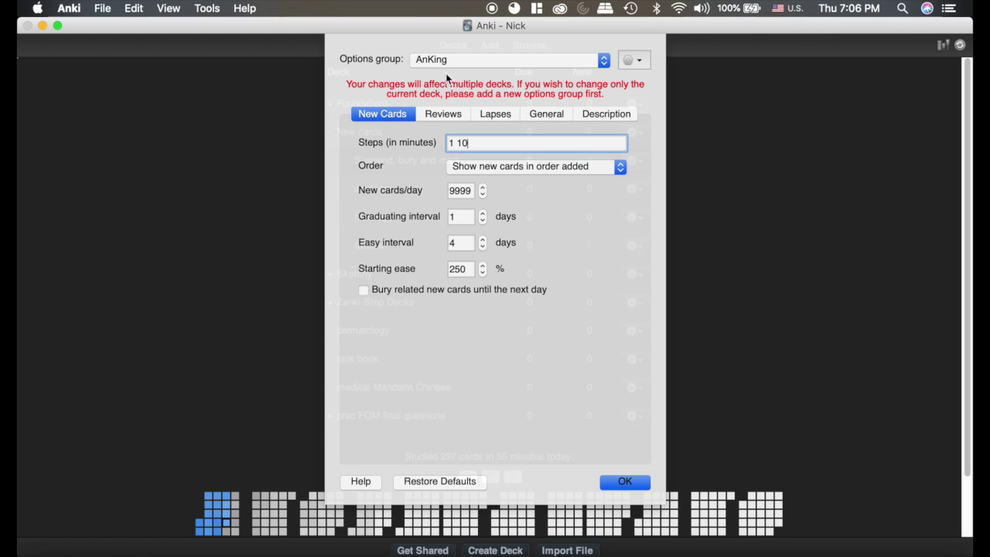
Assign the New only once options group to the deck and examine its new-card steps, easy interval and starting ease
{"action": "left_click", "coordinate": [466, 61]}
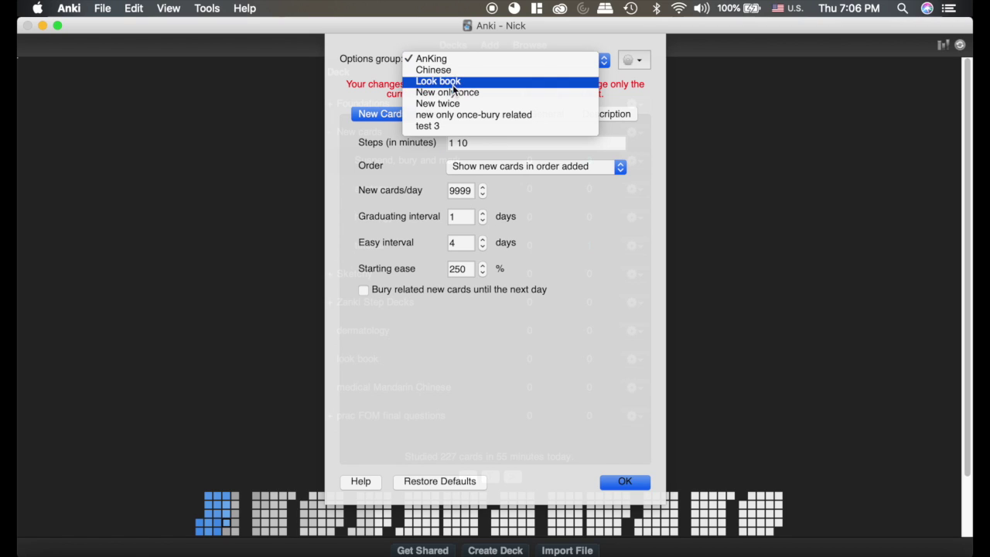
{"action": "left_click", "coordinate": [455, 95]}
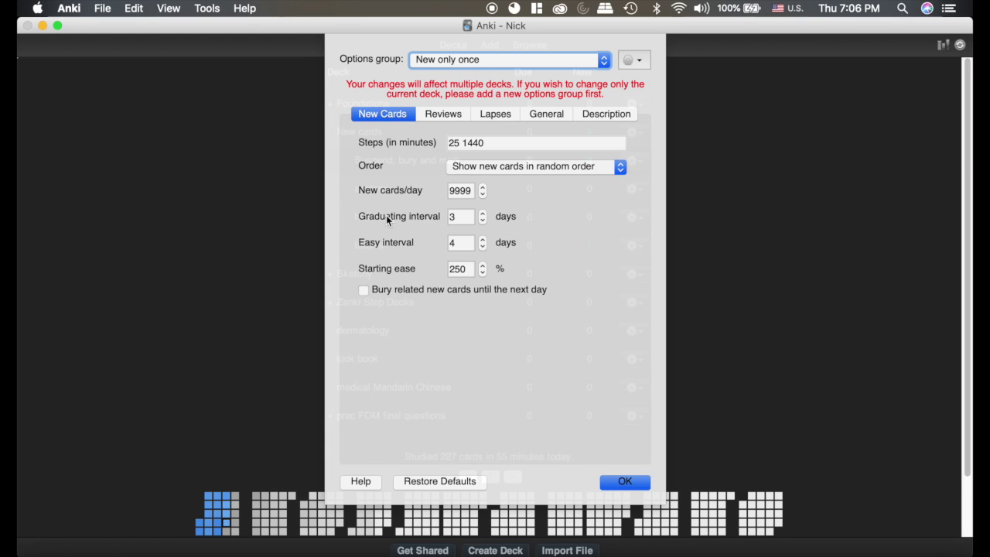
{"action": "left_click_drag", "start_coordinate": [461, 142], "coordinate": [513, 146]}
{"action": "left_click", "coordinate": [487, 143]}
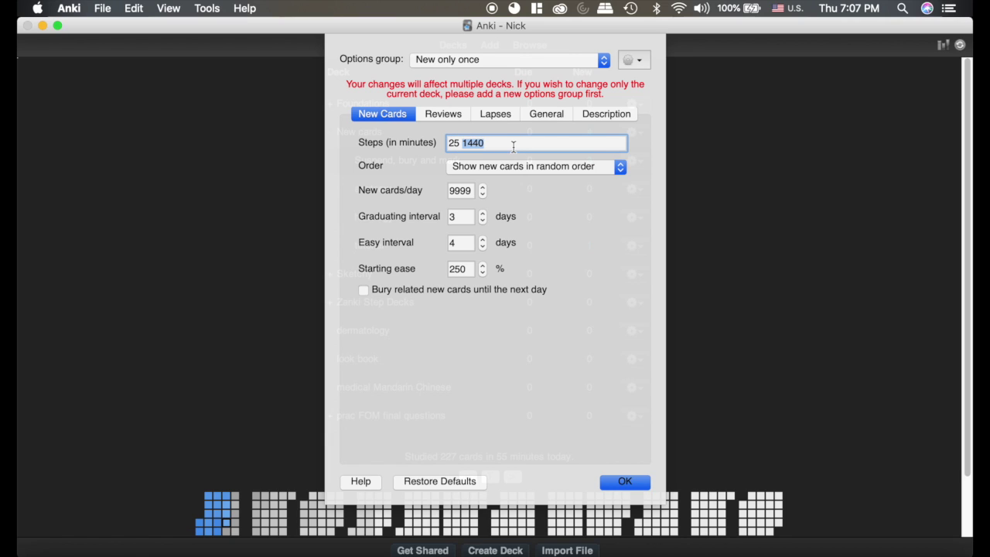
{"action": "left_click", "coordinate": [498, 144]}
{"action": "left_click", "coordinate": [450, 142]}
{"action": "left_click", "coordinate": [488, 143]}
{"action": "left_click", "coordinate": [476, 243]}
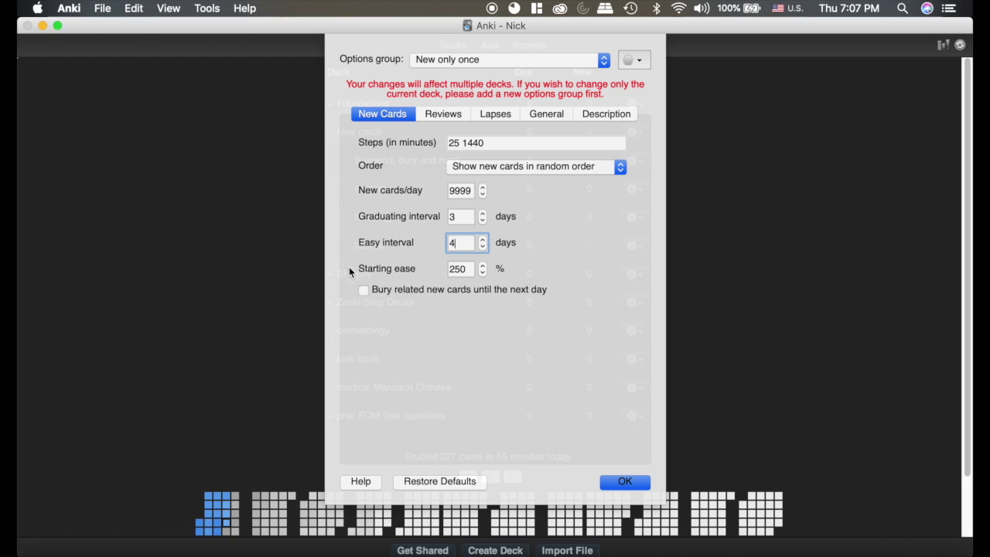
{"action": "left_click", "coordinate": [469, 269]}
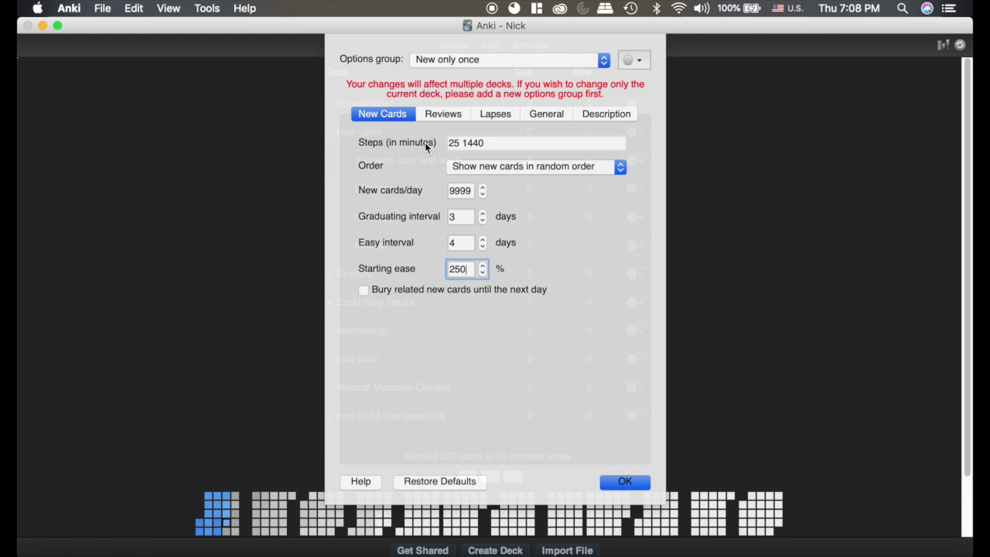
Examine the group's review settings: maximum reviews per day, easy bonus, interval modifier, maximum interval and burying of related reviews
{"action": "left_click", "coordinate": [447, 113]}
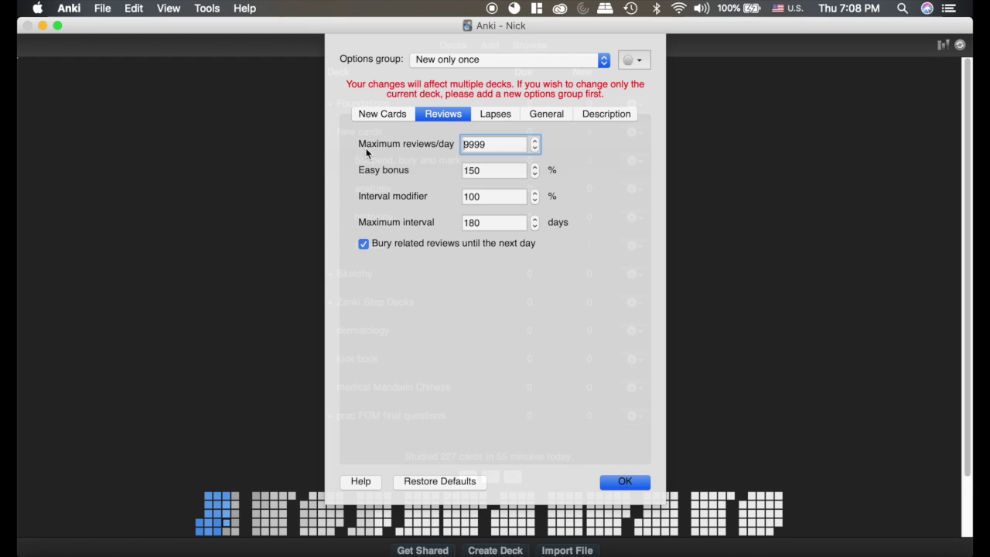
{"action": "left_click", "coordinate": [463, 144]}
{"action": "left_click", "coordinate": [505, 170]}
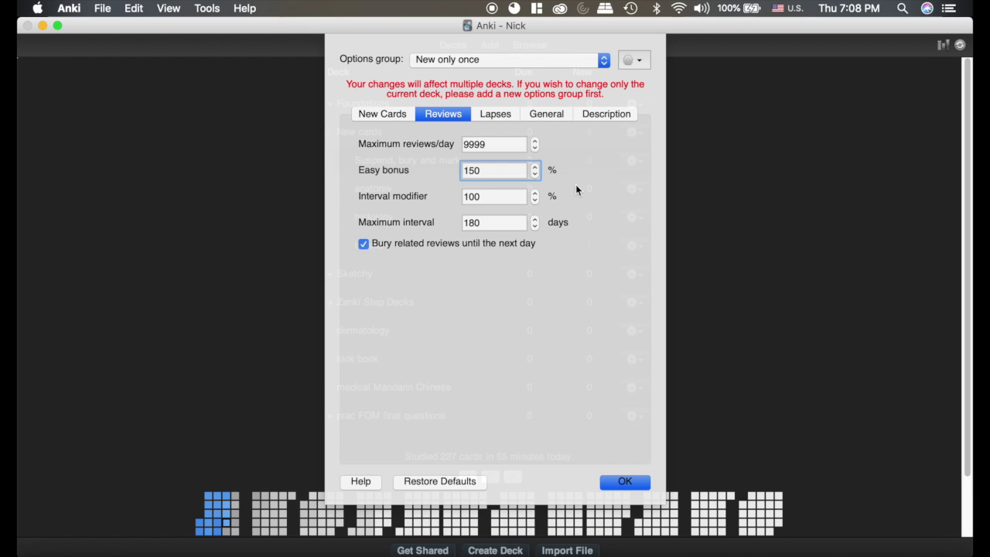
{"action": "left_click", "coordinate": [496, 198]}
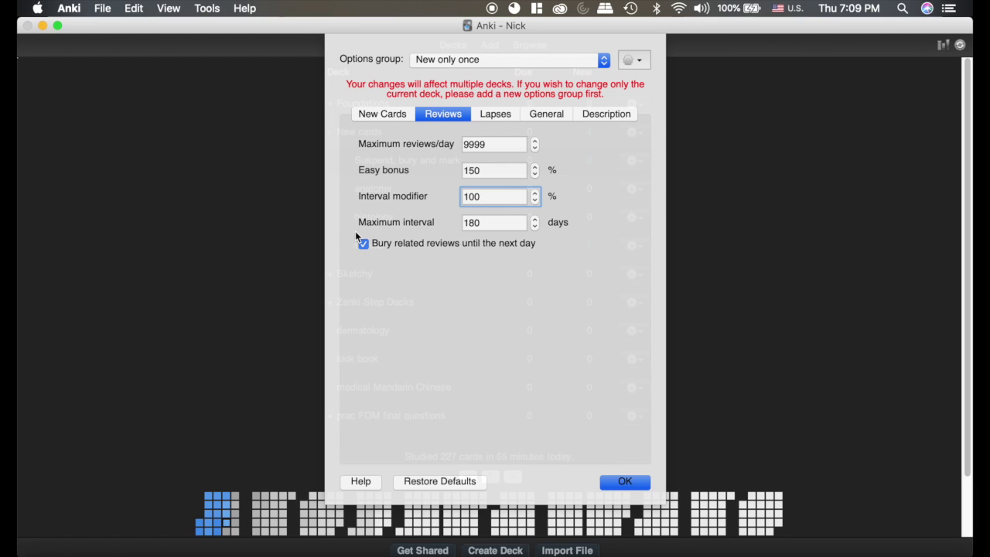
{"action": "left_click", "coordinate": [504, 223]}
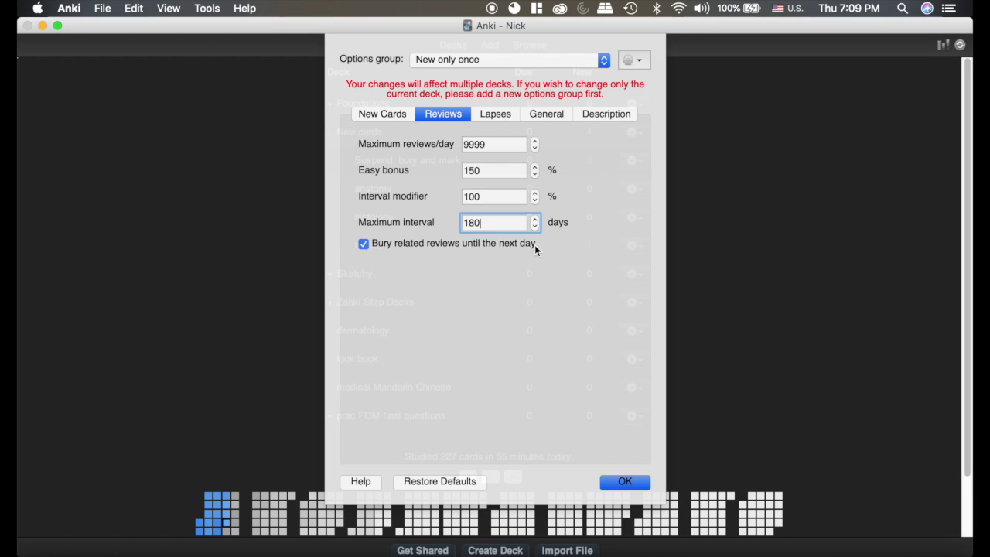
{"action": "left_click", "coordinate": [361, 239]}
Switch the leech action in the lapse settings to Suspend Card and back to Tag Only
{"action": "left_click", "coordinate": [501, 114]}
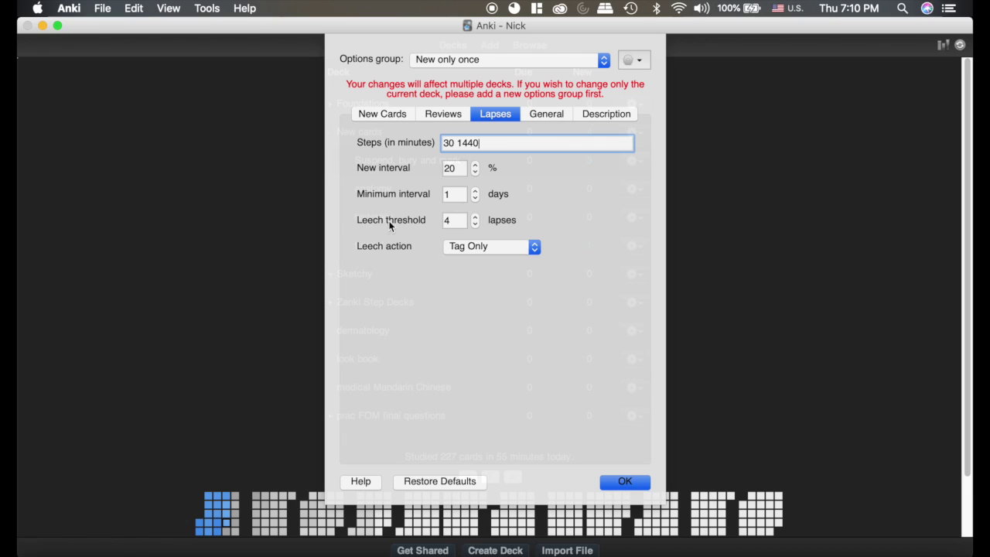
{"action": "left_click", "coordinate": [482, 244]}
{"action": "left_click", "coordinate": [496, 234]}
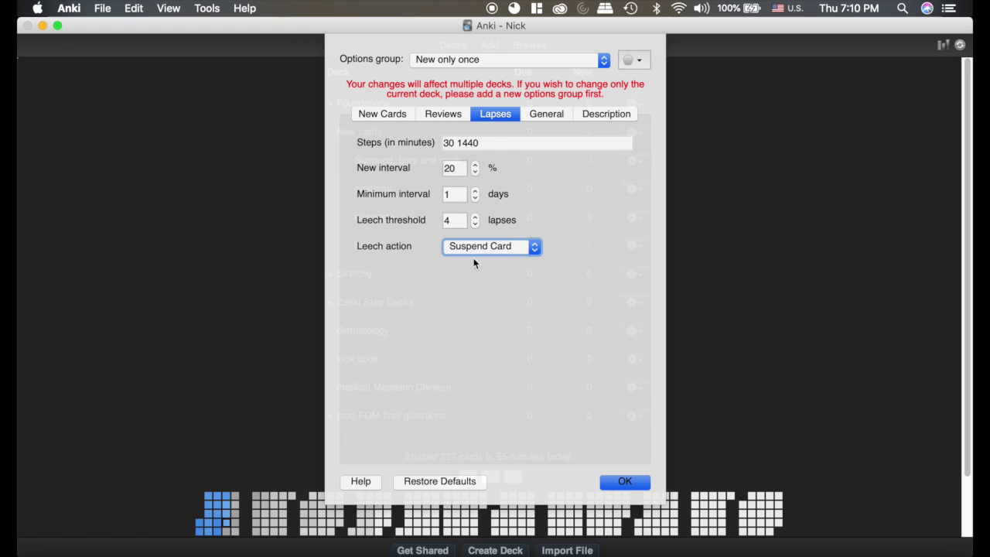
{"action": "left_click", "coordinate": [496, 246]}
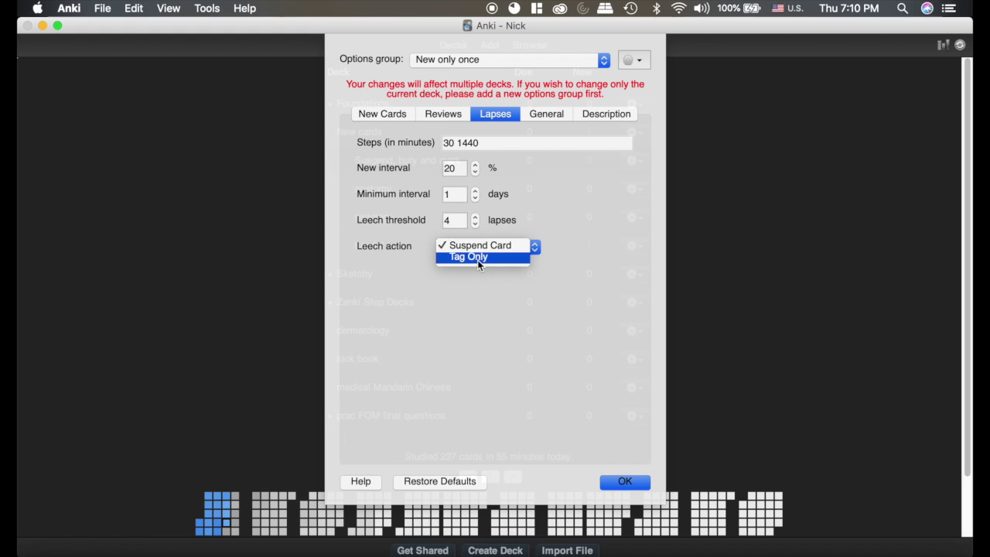
{"action": "left_click", "coordinate": [477, 259]}
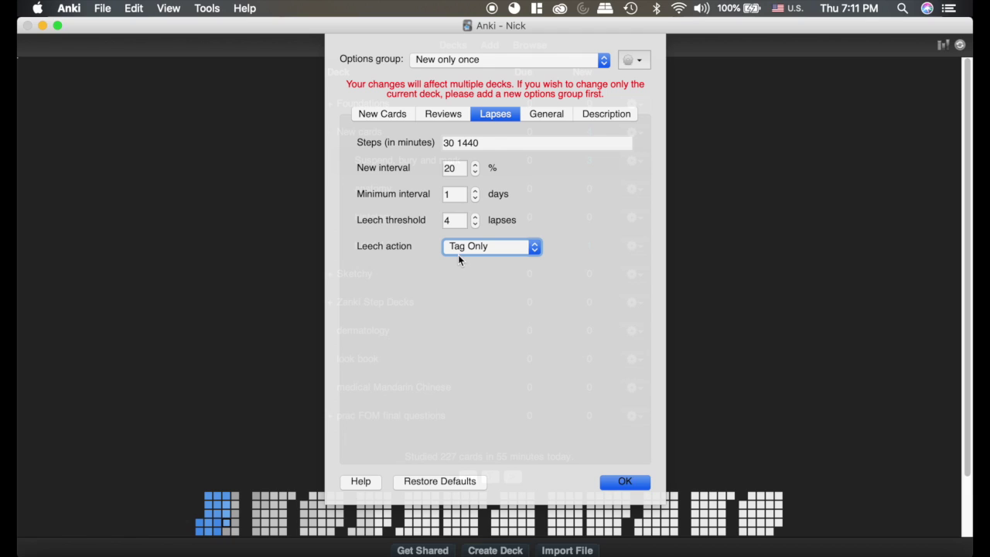
Check the limit for ignoring long answer times in the general settings, return to the new-card settings and save the deck options
{"action": "left_click", "coordinate": [549, 115]}
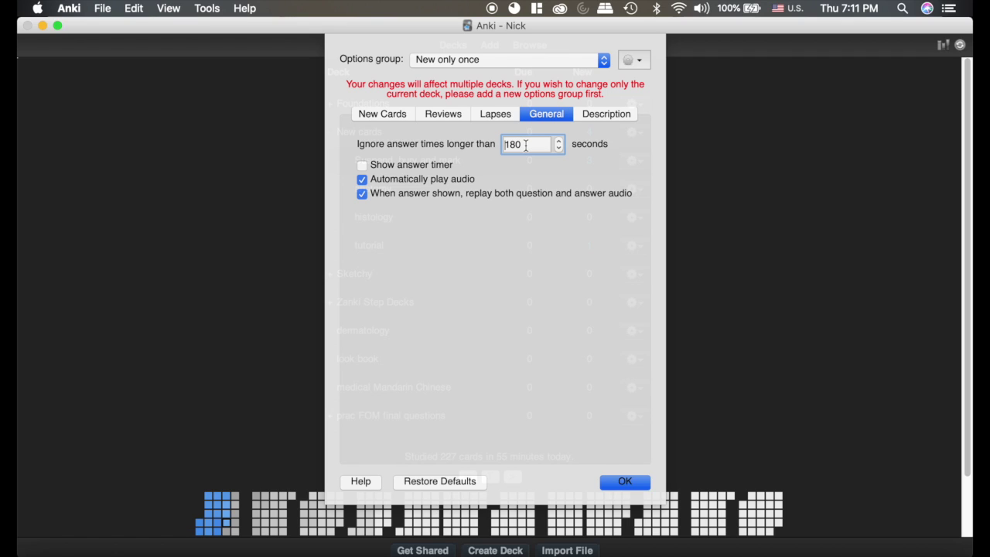
{"action": "left_click_drag", "start_coordinate": [534, 144], "coordinate": [464, 144]}
{"action": "left_click", "coordinate": [531, 144]}
{"action": "left_click", "coordinate": [382, 114]}
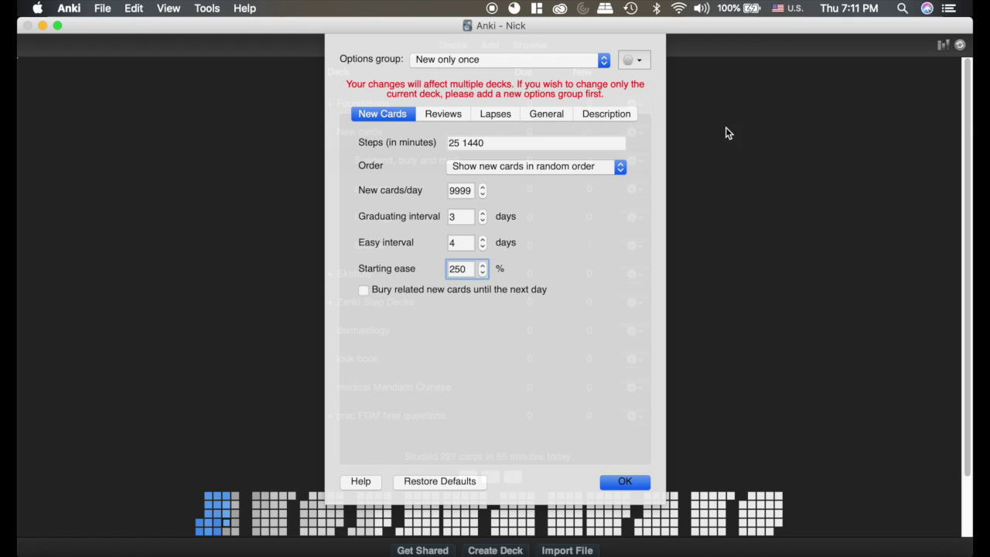
{"action": "left_click", "coordinate": [629, 481]}
Open the program preferences and review the new-card ordering choices, keeping Show new cards after reviews
{"action": "left_click", "coordinate": [70, 9]}
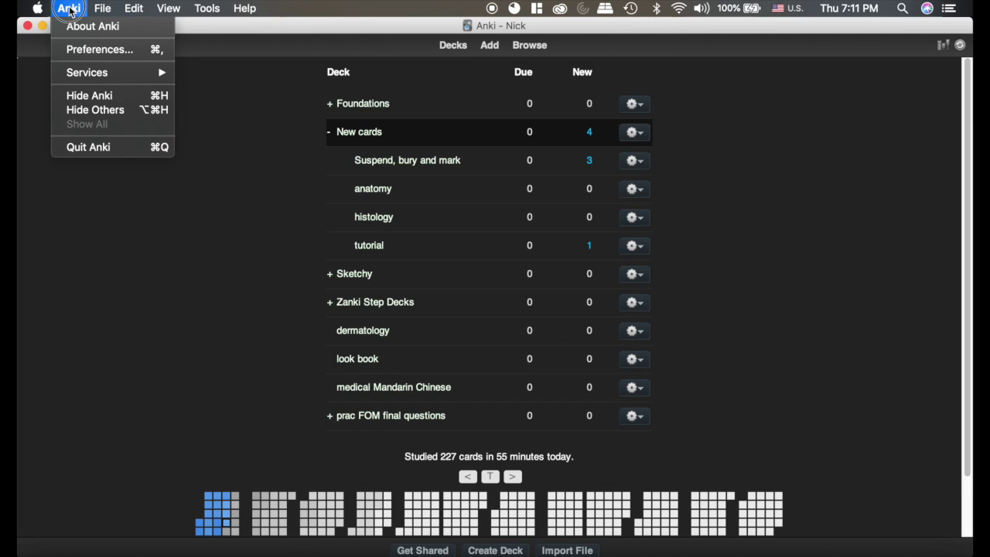
{"action": "left_click", "coordinate": [108, 51]}
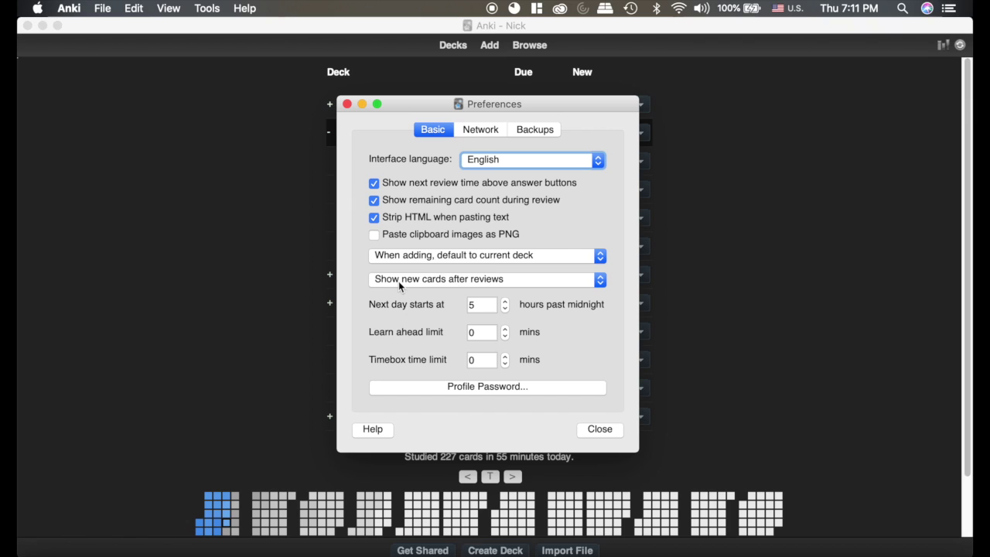
{"action": "left_click", "coordinate": [452, 280]}
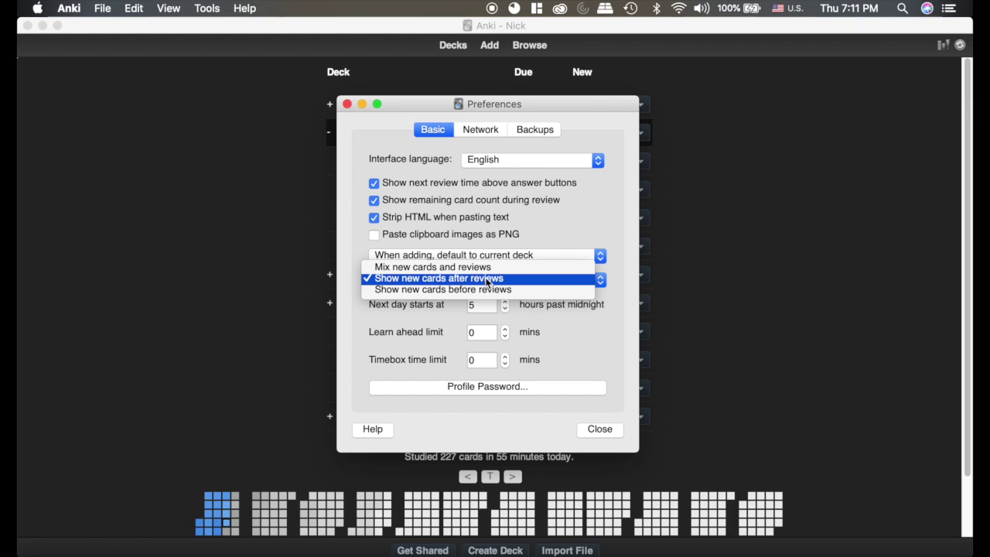
{"action": "left_click", "coordinate": [432, 279]}
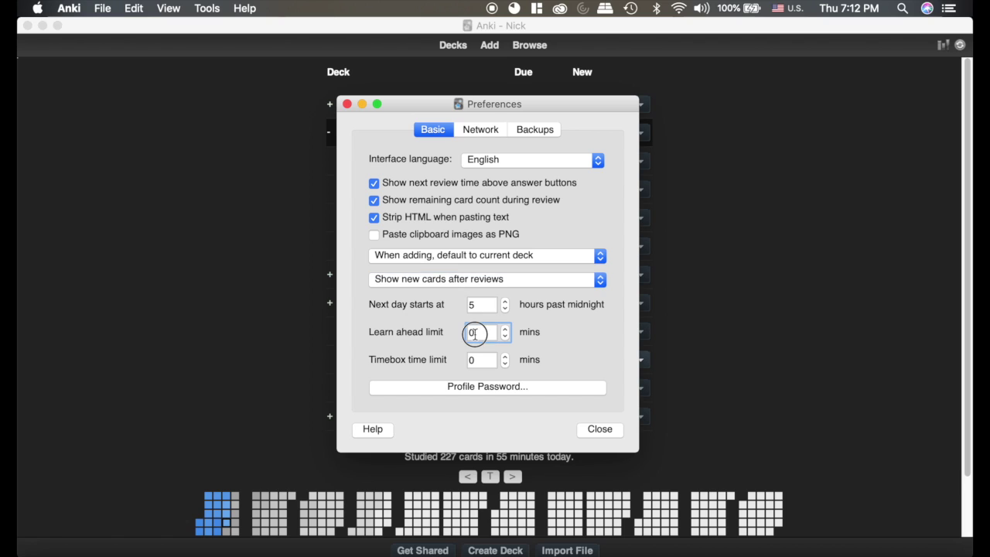
Set the learn ahead limit to 20 minutes and change it back to 0
{"action": "double_click", "coordinate": [473, 332]}
{"action": "type", "text": "20"}
{"action": "left_click", "coordinate": [546, 333]}
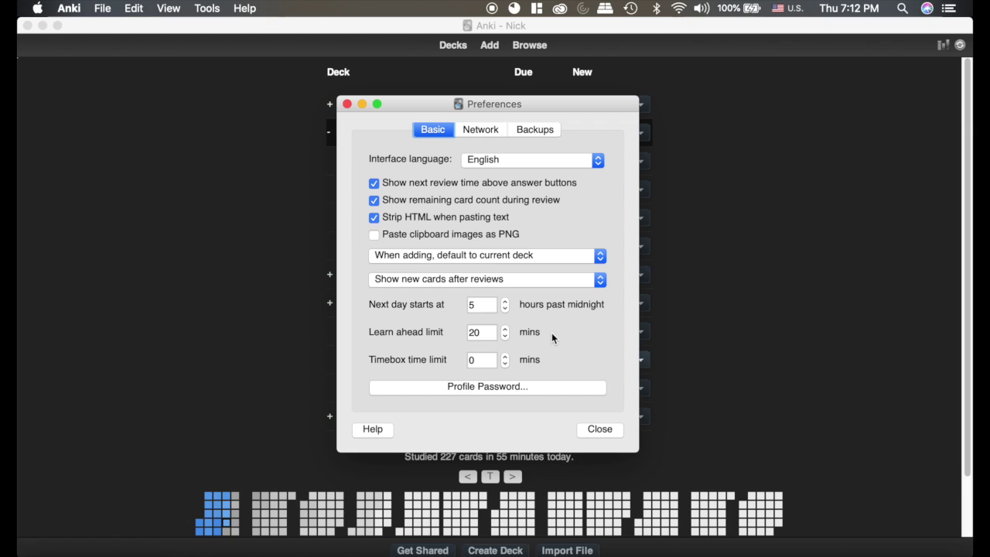
{"action": "double_click", "coordinate": [478, 332]}
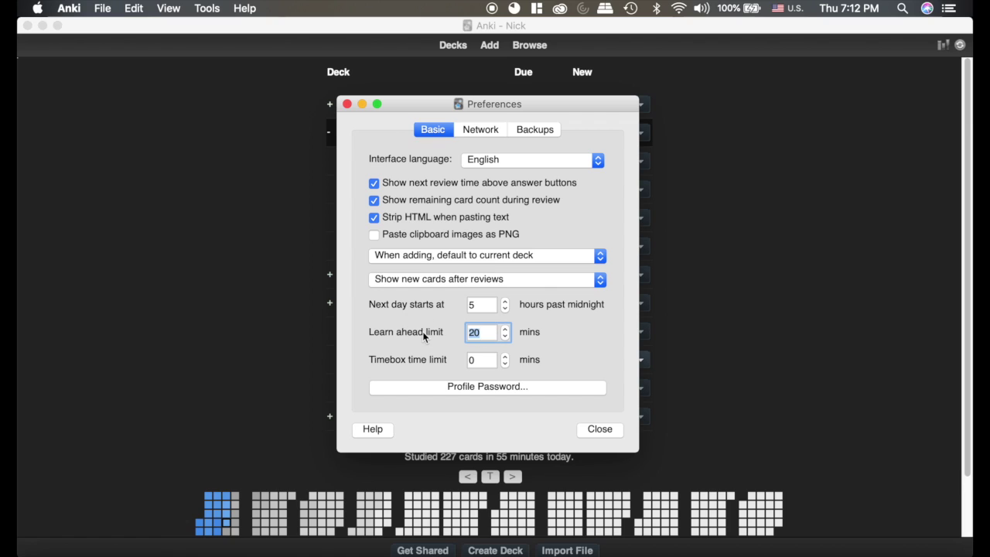
{"action": "type", "text": "0"}
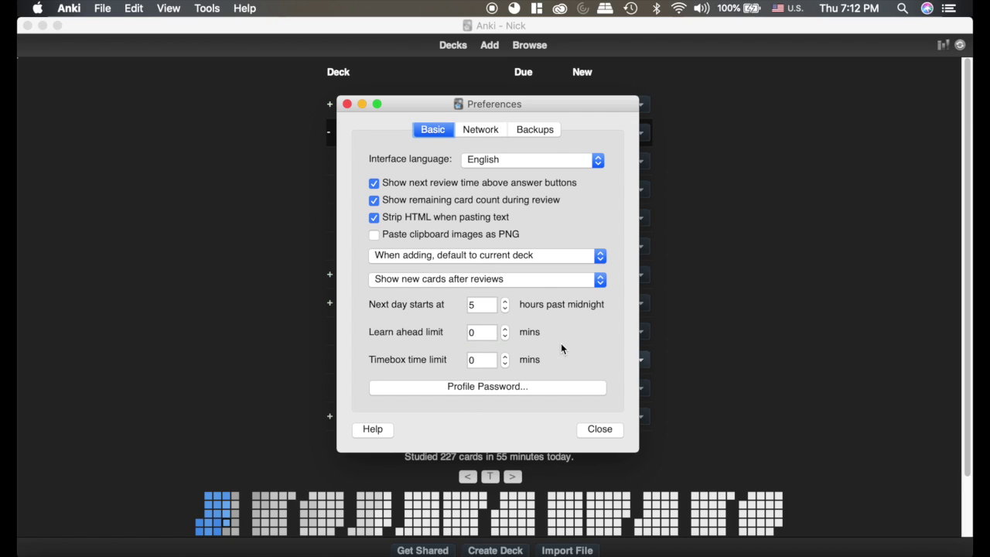